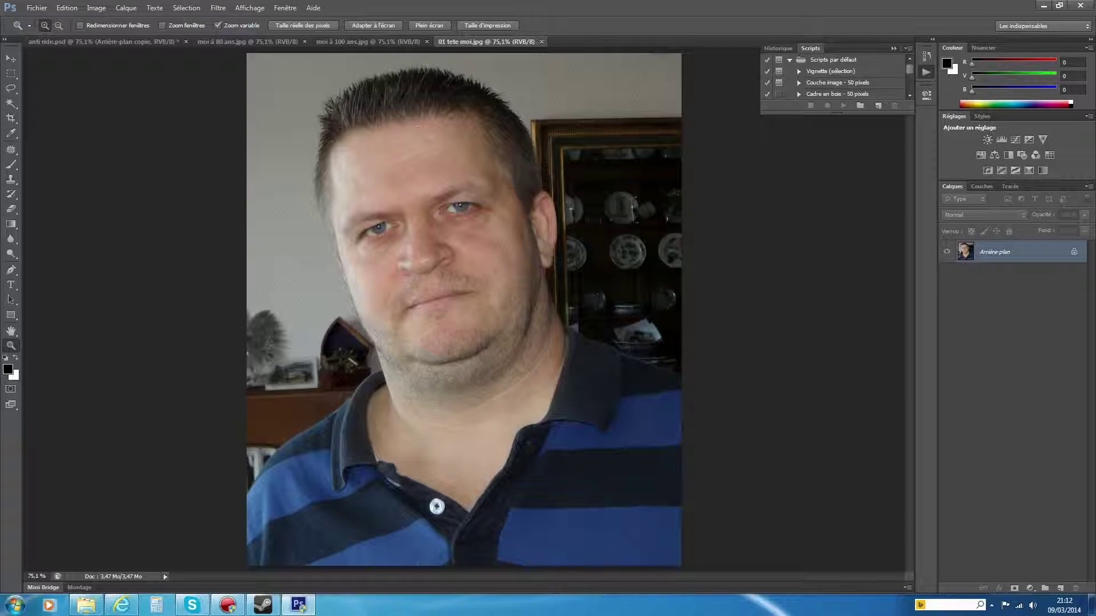
Preview the 'moi à 100 ans' and 'moi à 80 ans' aged faces, then return to anti ride.psd
click(375, 44)
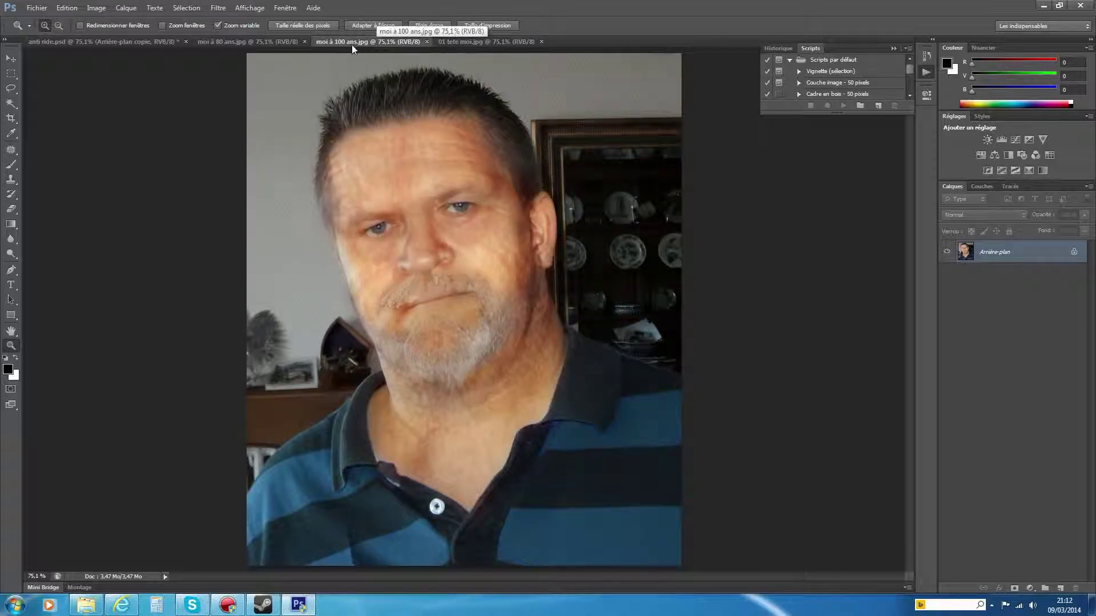
click(252, 43)
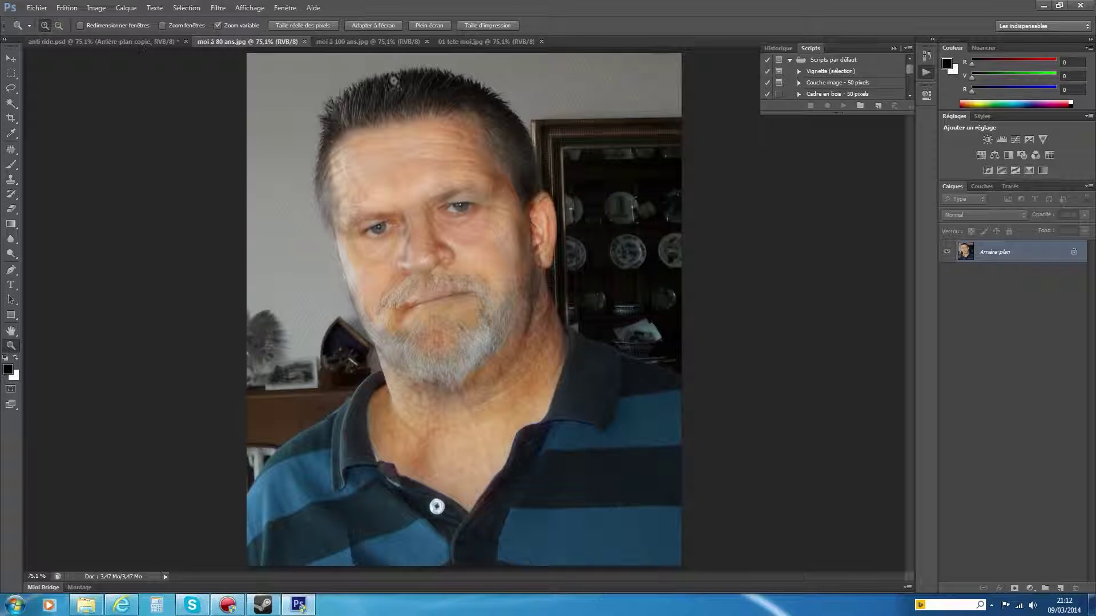
click(153, 41)
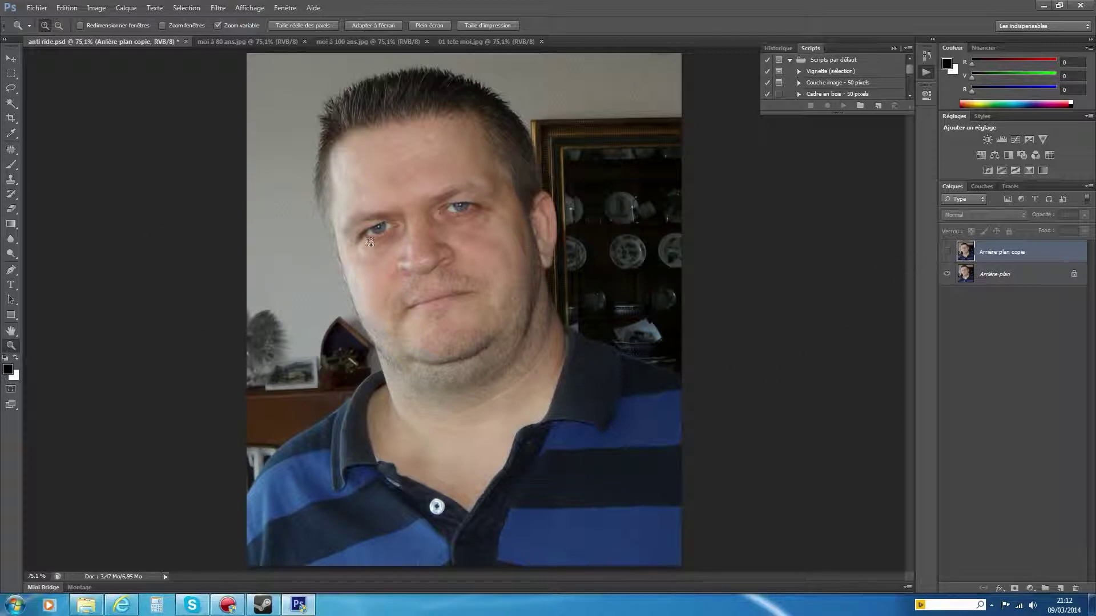
Show Arrière-plan copie and settle its opacity at 63% after trying 41% and 100%
click(946, 252)
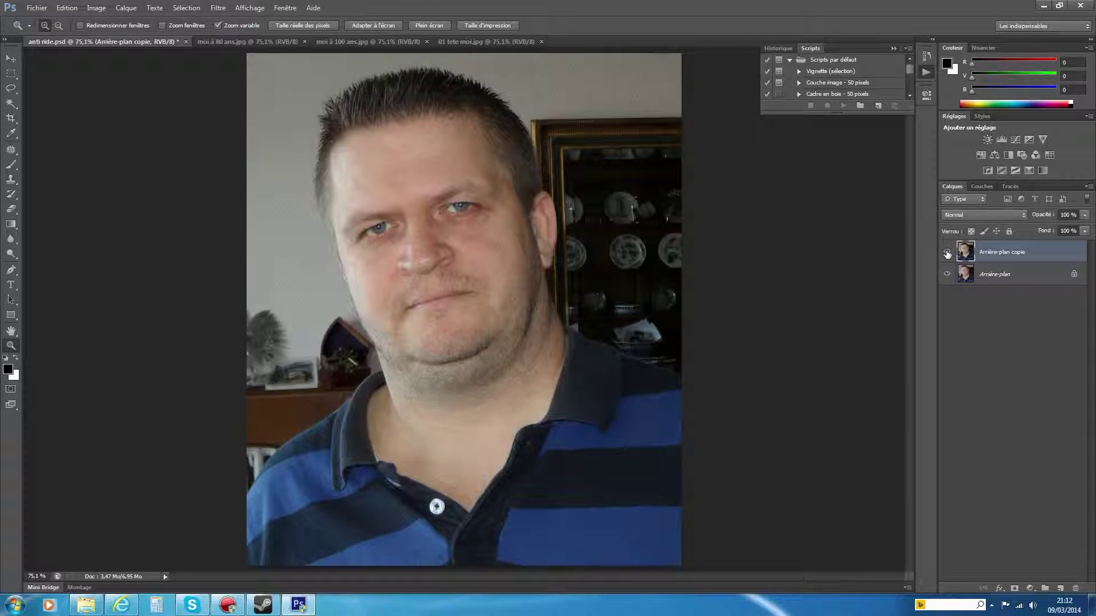
click(1083, 215)
drag(1084, 227, 1079, 230)
drag(1056, 228, 1093, 231)
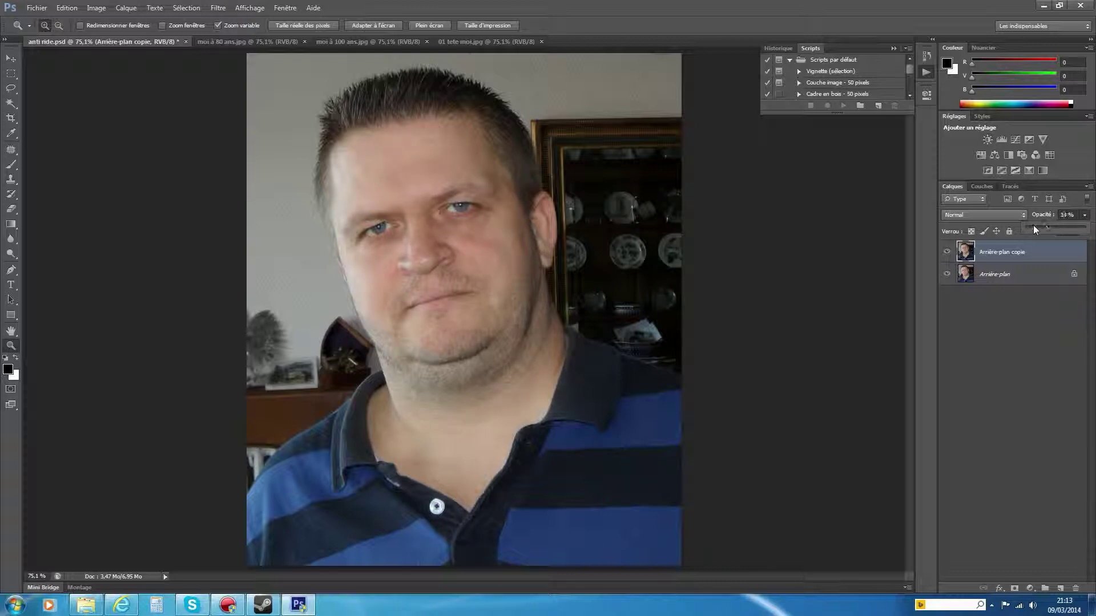
drag(1049, 226, 1051, 226)
drag(1060, 227, 1091, 224)
drag(1059, 224, 1063, 225)
click(490, 43)
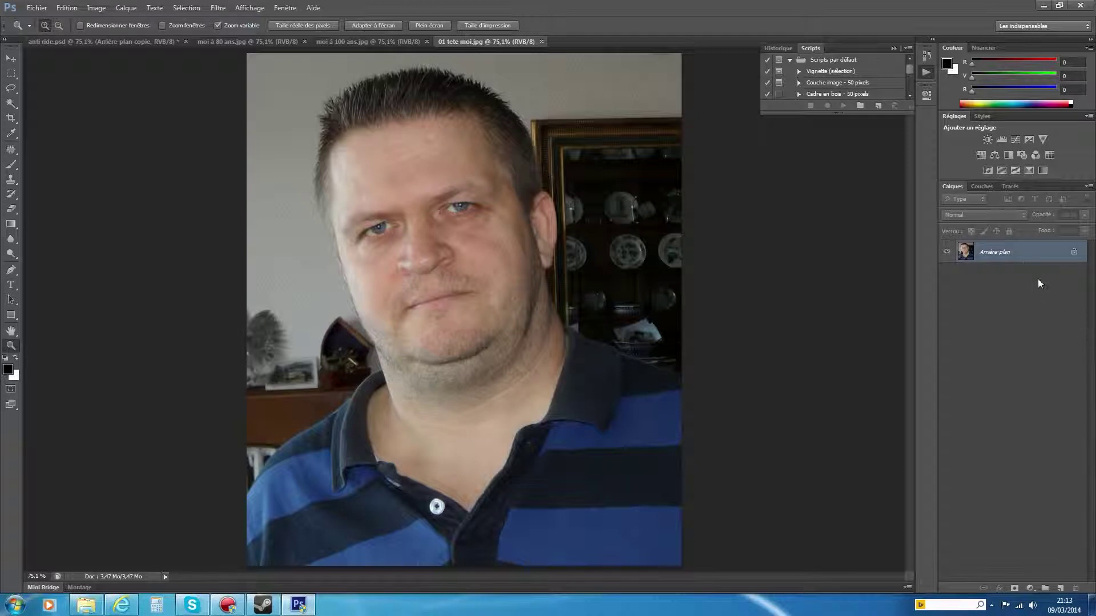
Duplicate the Arrière-plan layer of 01 tete moi.jpg into Arrière-plan copie
right_click(1007, 256)
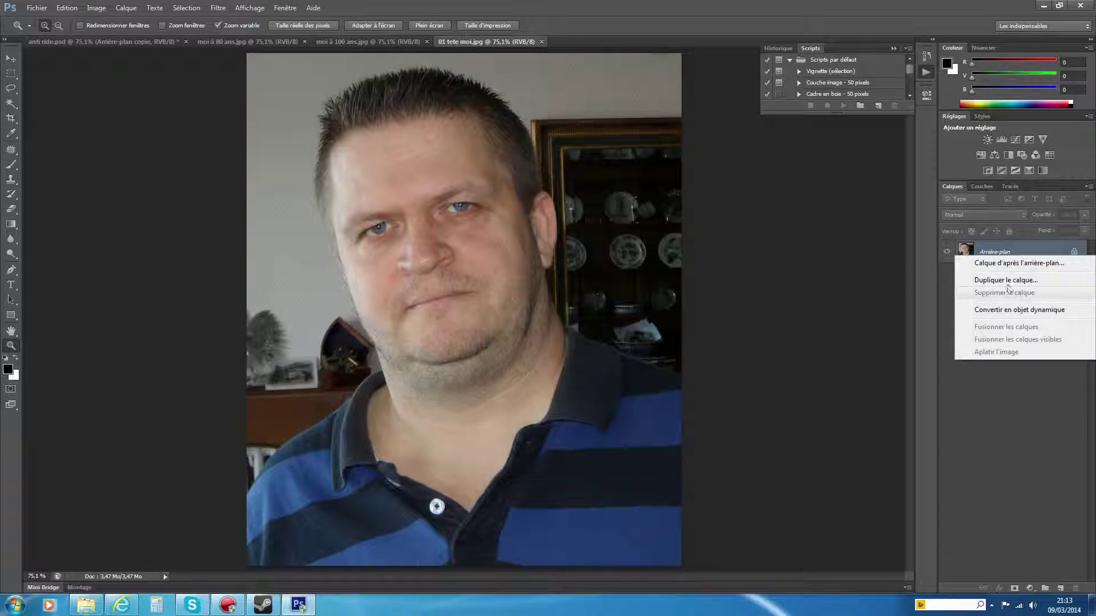
click(1007, 282)
click(642, 186)
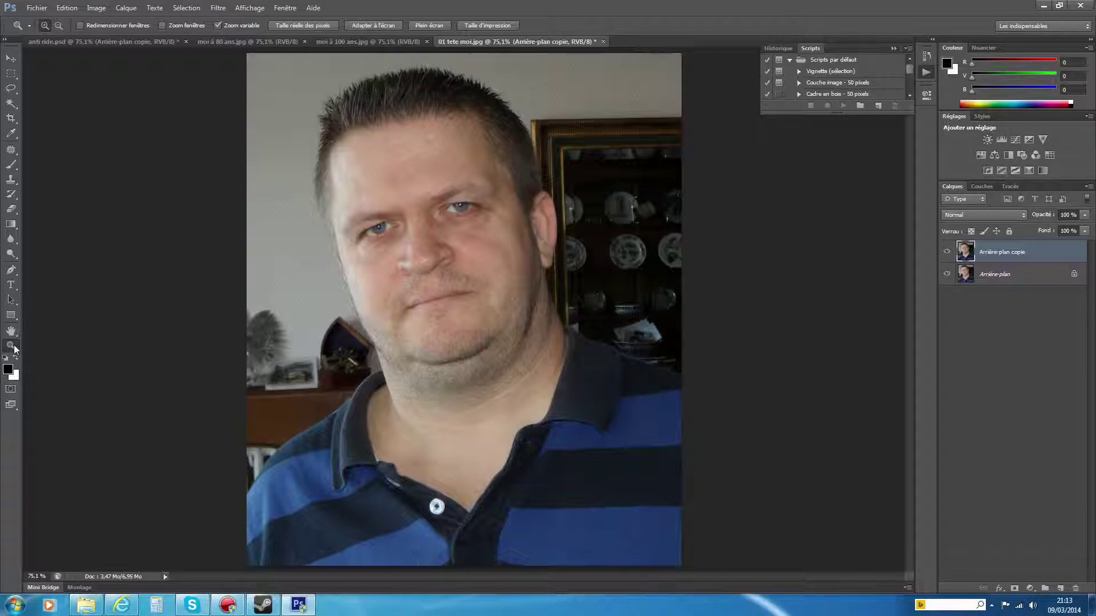
Zoom the face to 200% and select the Spot Healing Brush
click(415, 170)
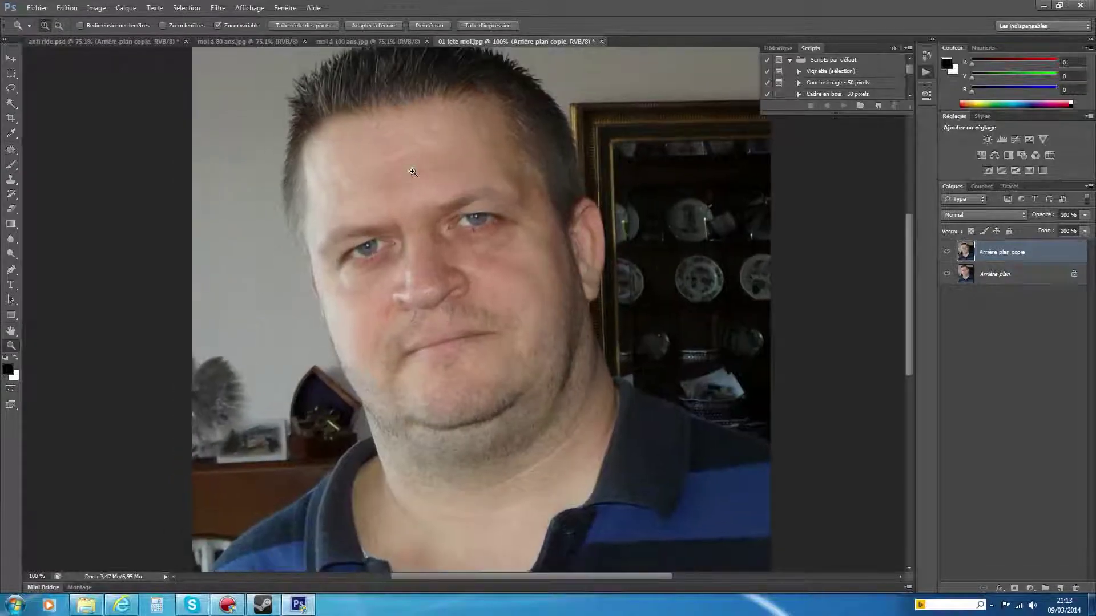
click(411, 212)
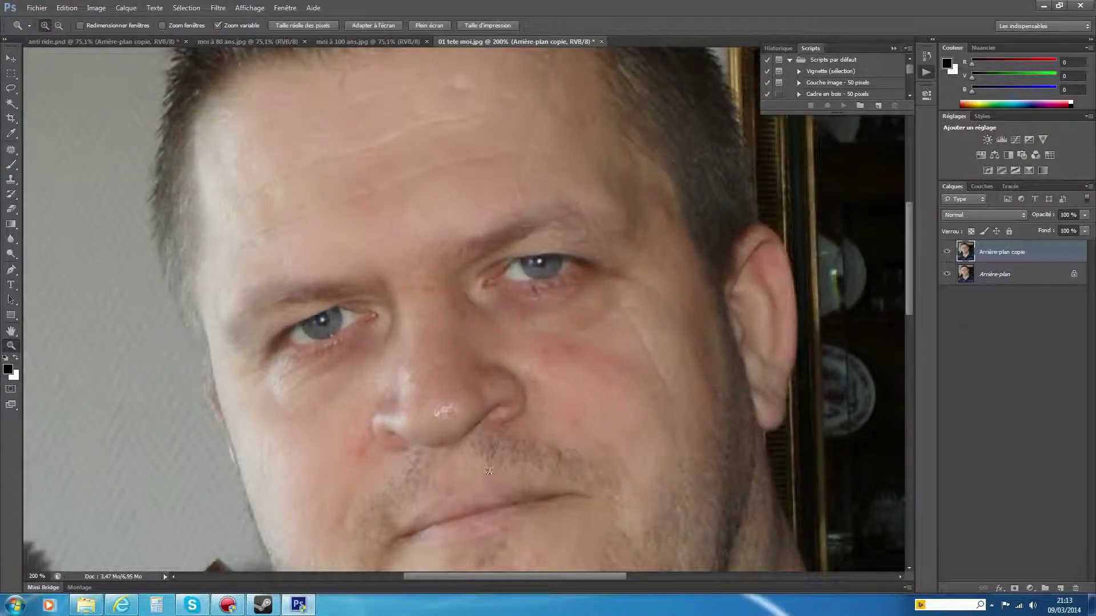
click(14, 152)
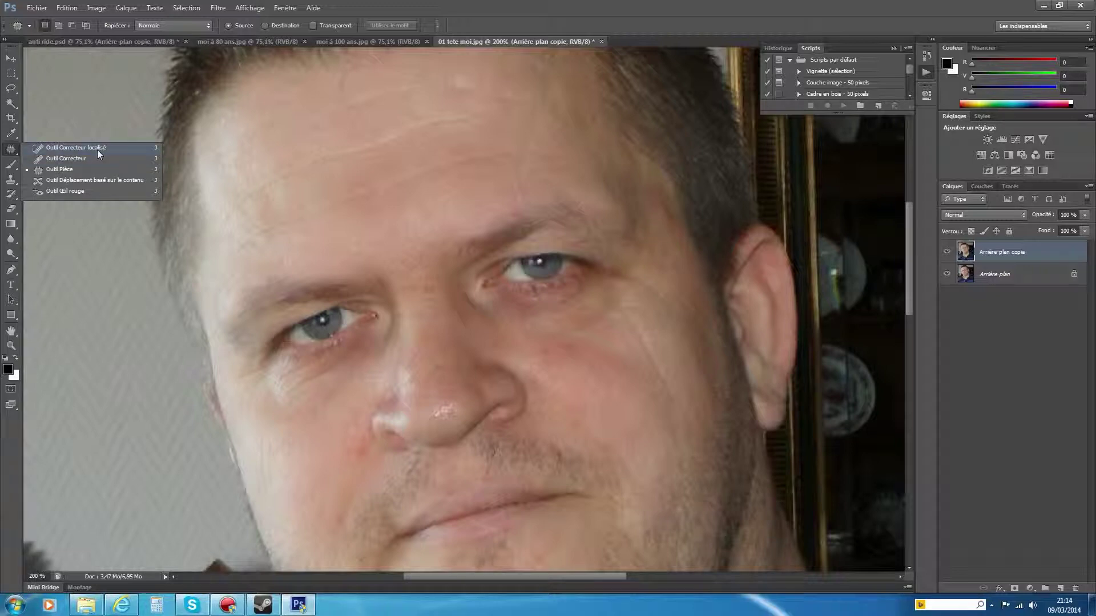
click(97, 149)
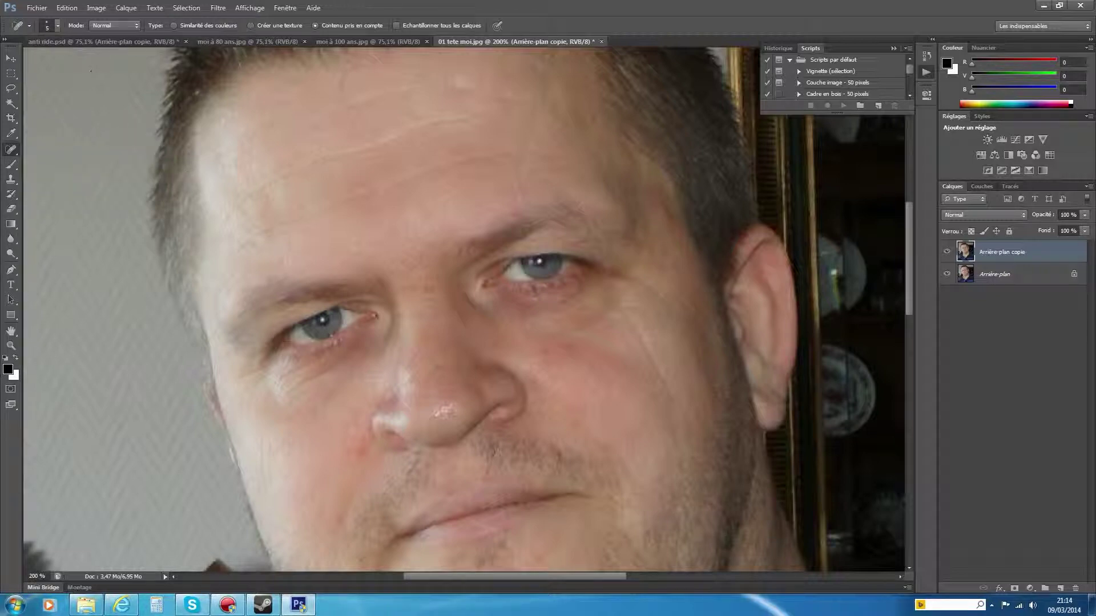
Set the Spot Healing Brush to 14 px with 53% hardness, healing two forehead spots
click(57, 27)
click(280, 187)
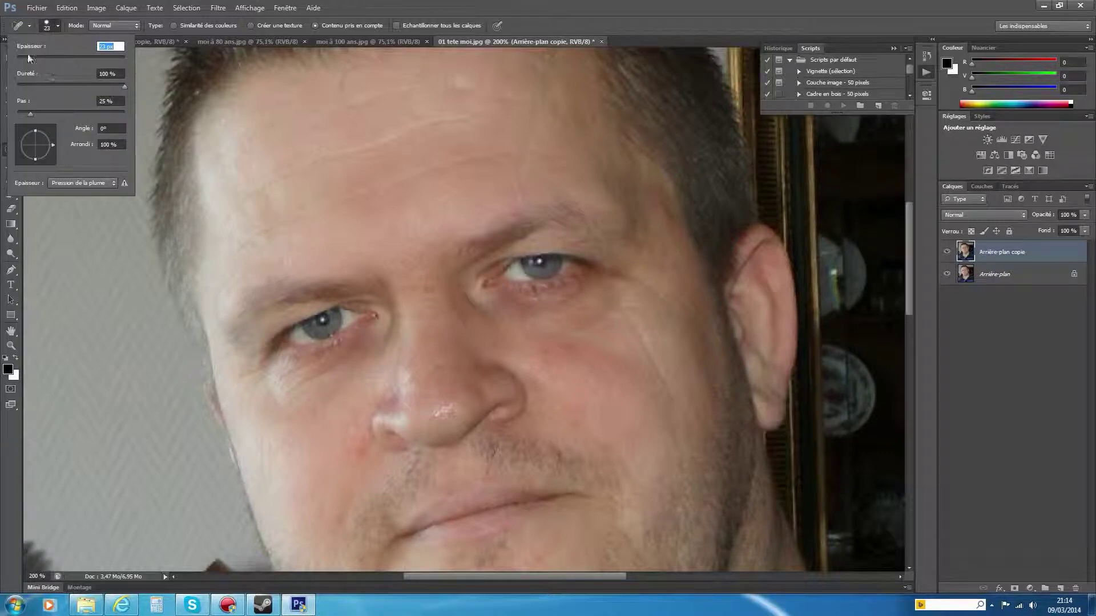
drag(26, 55, 24, 56)
click(280, 180)
click(74, 85)
click(321, 161)
Smooth the long mid-forehead wrinkles and a forehead spot
drag(312, 155, 399, 140)
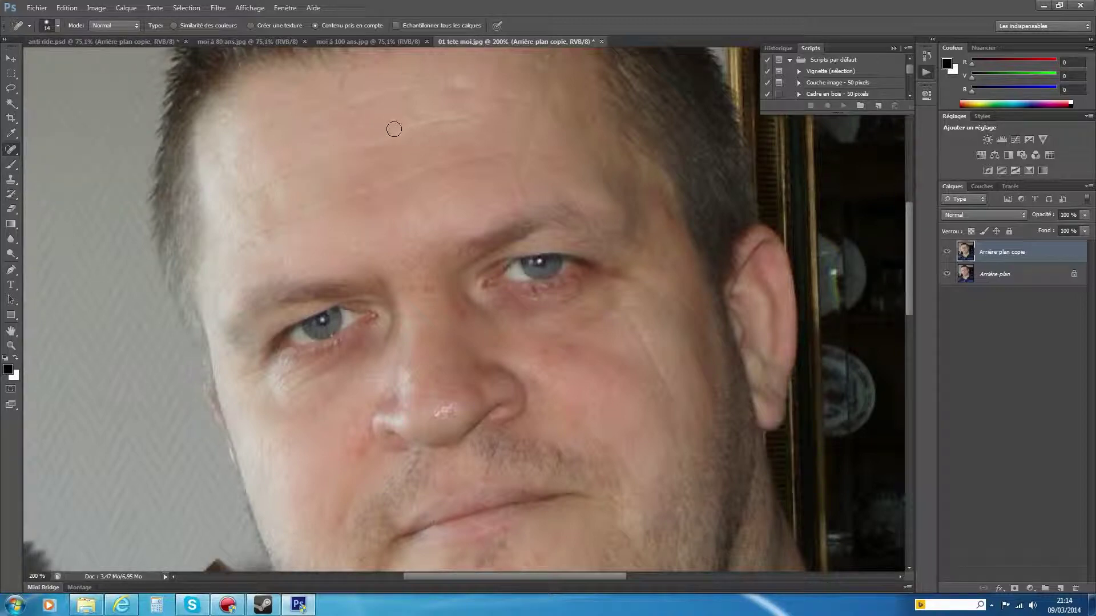
drag(404, 132, 445, 130)
mouse_move(430, 166)
mouse_down()
mouse_move(404, 174)
mouse_move(399, 191)
mouse_move(471, 166)
mouse_up()
click(355, 196)
Smooth the under-eye wrinkles, cheek creases and marks, and temple lines beside the eye
drag(516, 331, 543, 327)
drag(571, 333, 556, 332)
mouse_move(608, 308)
mouse_down()
mouse_move(621, 299)
mouse_move(615, 270)
mouse_up()
click(614, 284)
drag(624, 278, 564, 268)
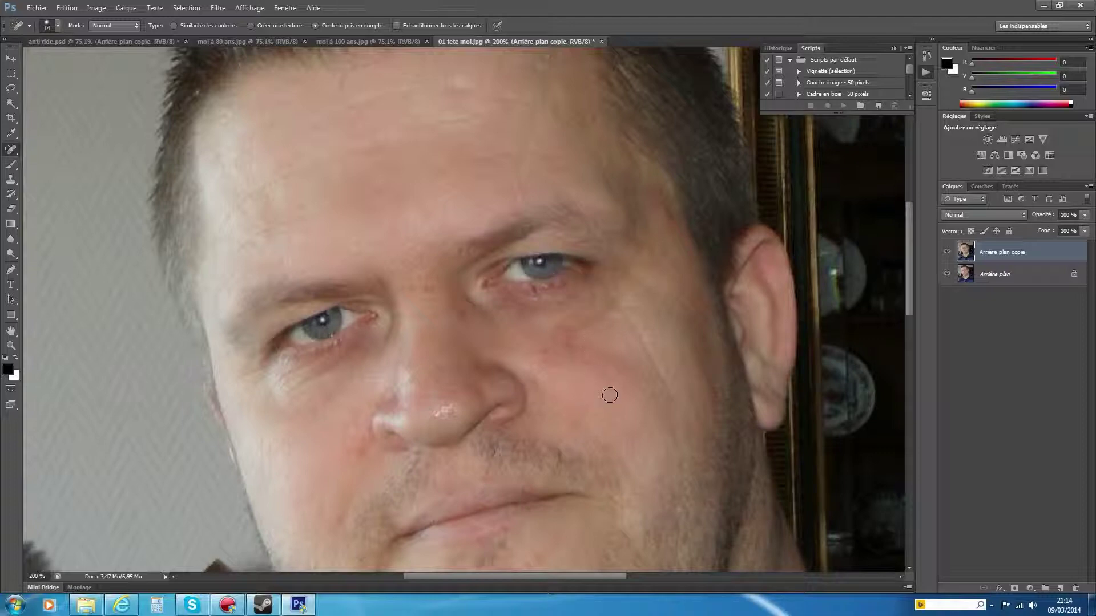
mouse_move(593, 313)
mouse_down()
mouse_move(590, 321)
mouse_move(607, 321)
mouse_up()
Smooth the temple wrinkles near the ear, a cheek crease and a cheek spot
drag(678, 236, 694, 243)
drag(705, 245, 694, 248)
mouse_move(642, 326)
mouse_down()
mouse_move(651, 366)
mouse_move(665, 370)
mouse_up()
click(659, 292)
Heal the left-forehead line and spots and the upper-forehead wrinkle near the hairline
drag(257, 190, 294, 178)
click(299, 174)
click(462, 87)
click(447, 86)
drag(427, 86, 325, 105)
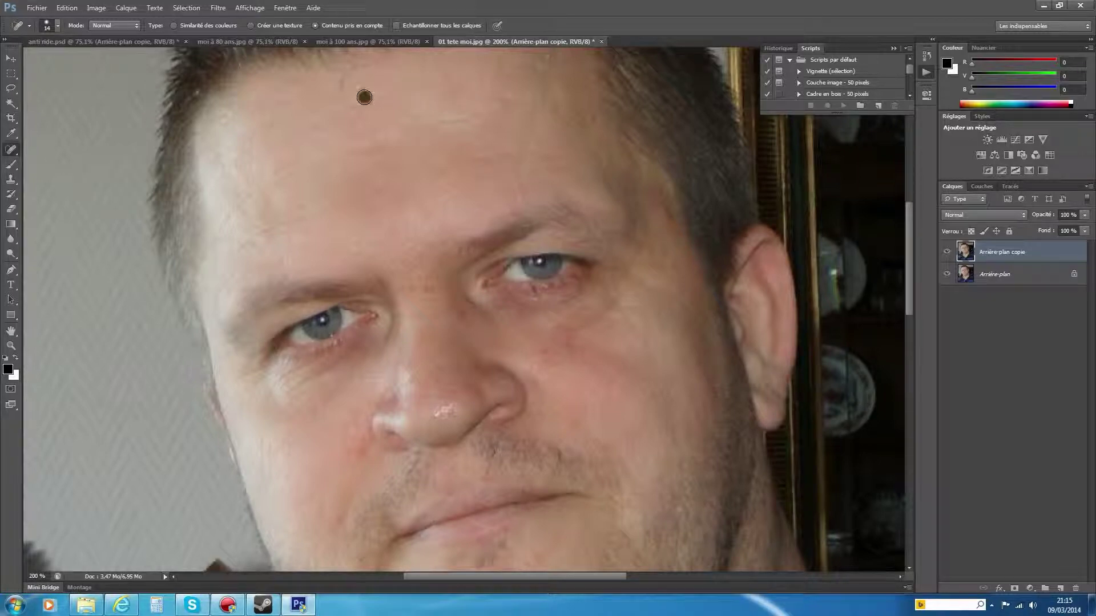
click(341, 89)
Heal remaining forehead wrinkles, the left eyebrow skin, beside the nose and under the nose
drag(368, 97, 398, 96)
drag(344, 197, 309, 204)
click(305, 214)
drag(297, 267, 341, 281)
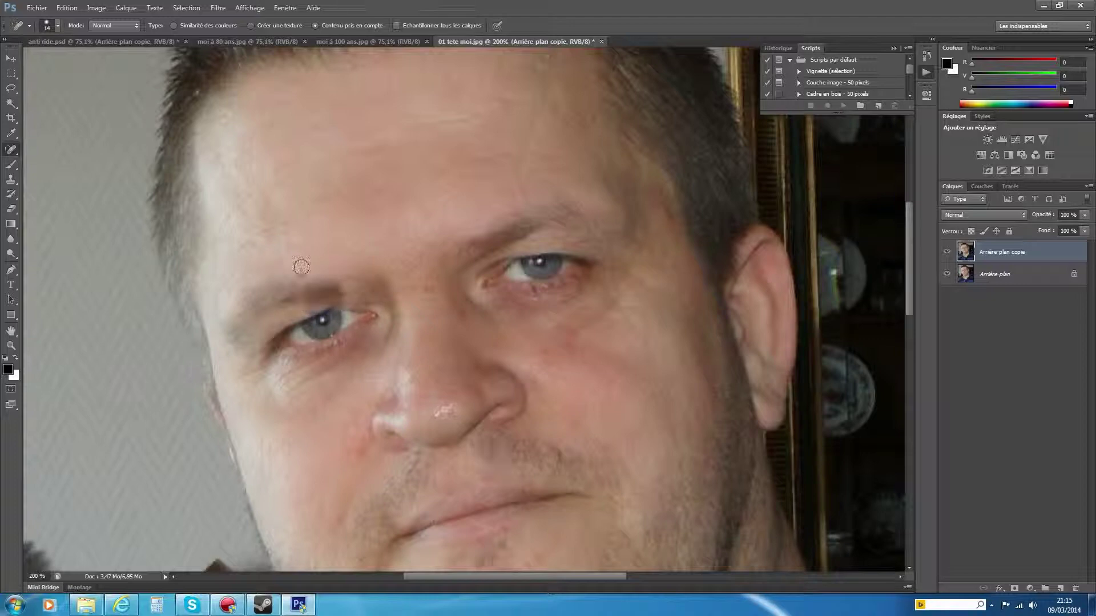
drag(357, 365, 364, 385)
click(399, 441)
Undo the last heal with Edition > Aller vers l'arrière and retouch the inner eye corner
click(63, 9)
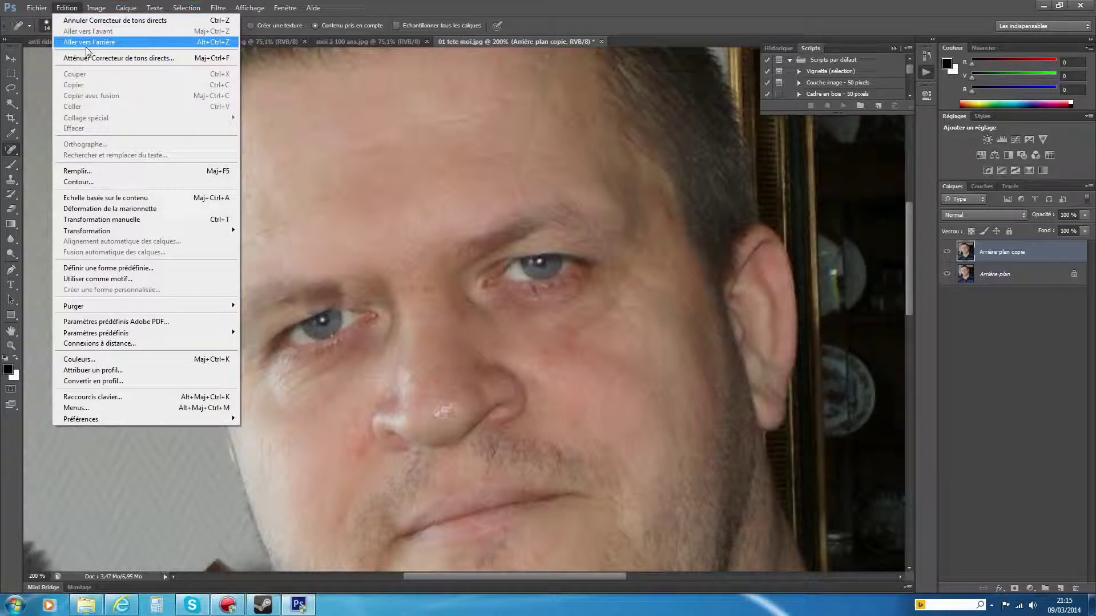
click(344, 251)
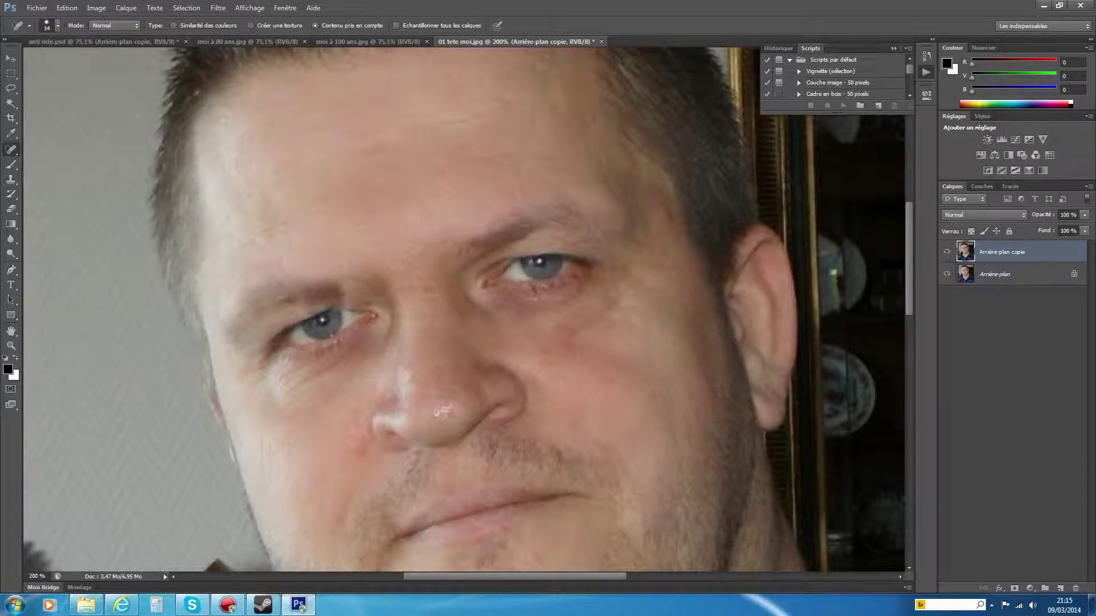
click(367, 322)
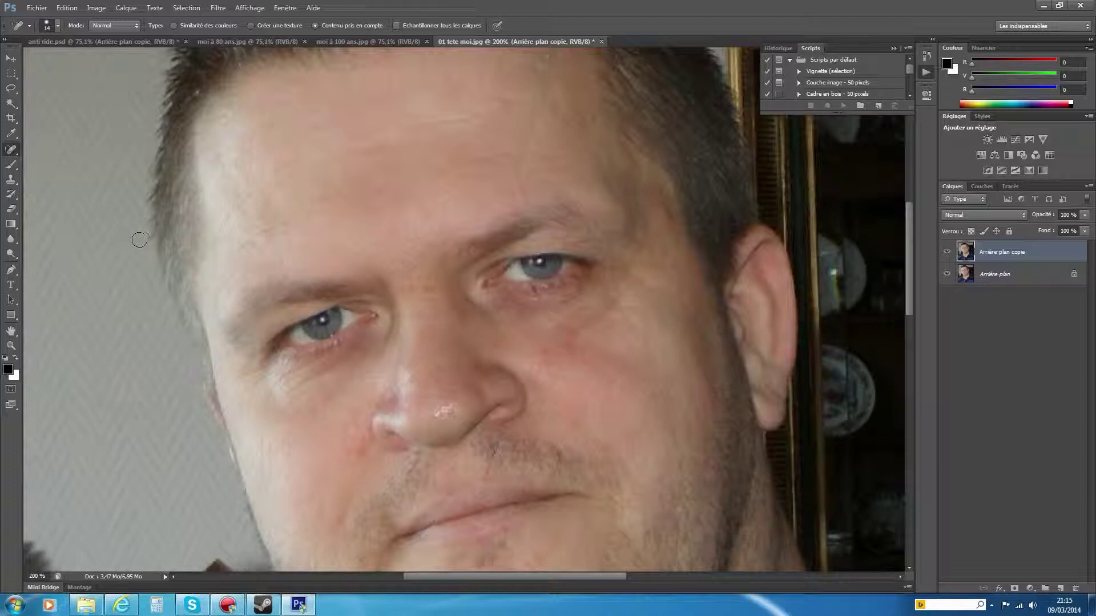
drag(42, 180, 33, 171)
right_click(18, 153)
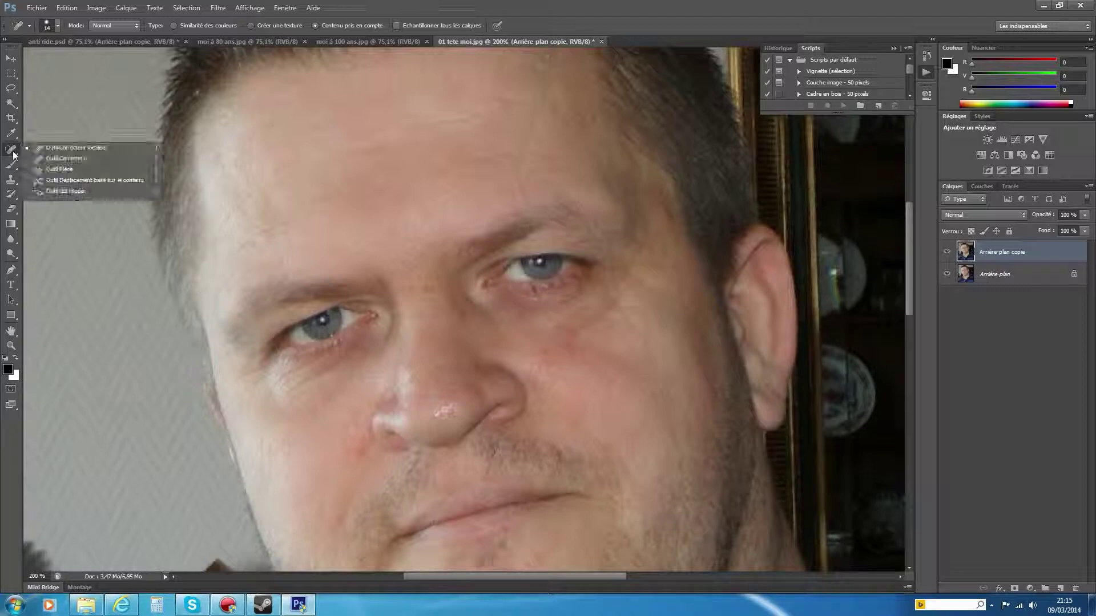
Switch to the Healing Brush at 28 px, dismissing the missing-source warning
click(77, 162)
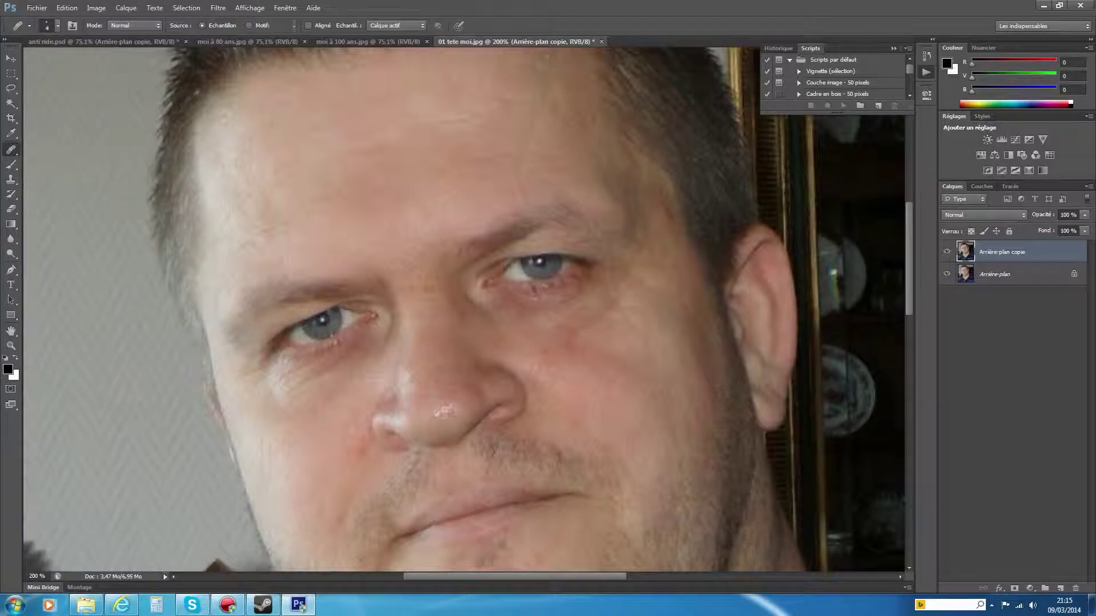
click(58, 26)
click(36, 59)
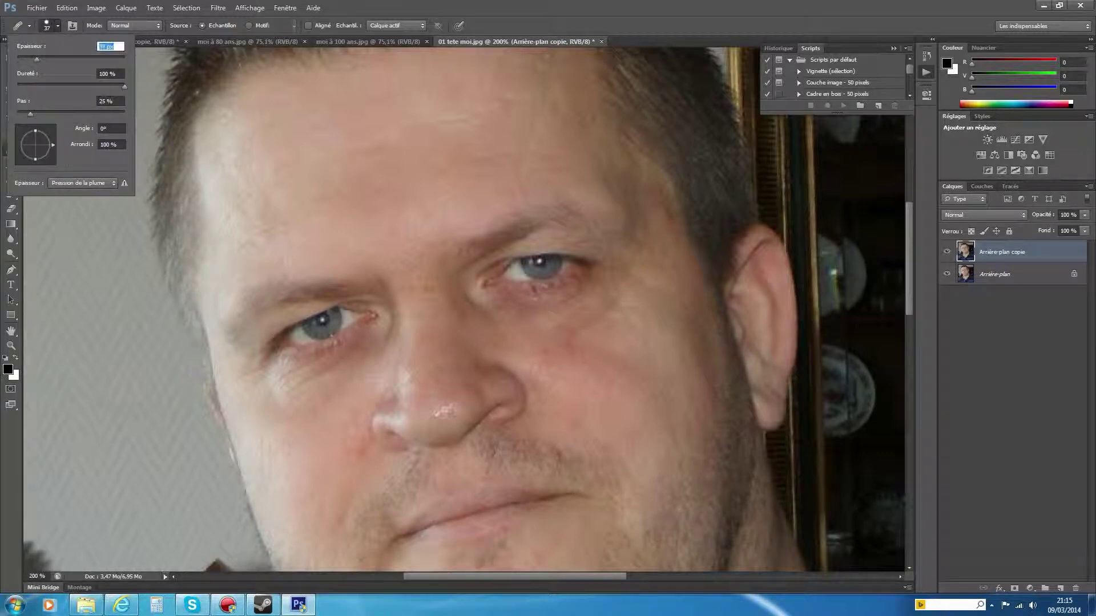
drag(35, 59, 68, 84)
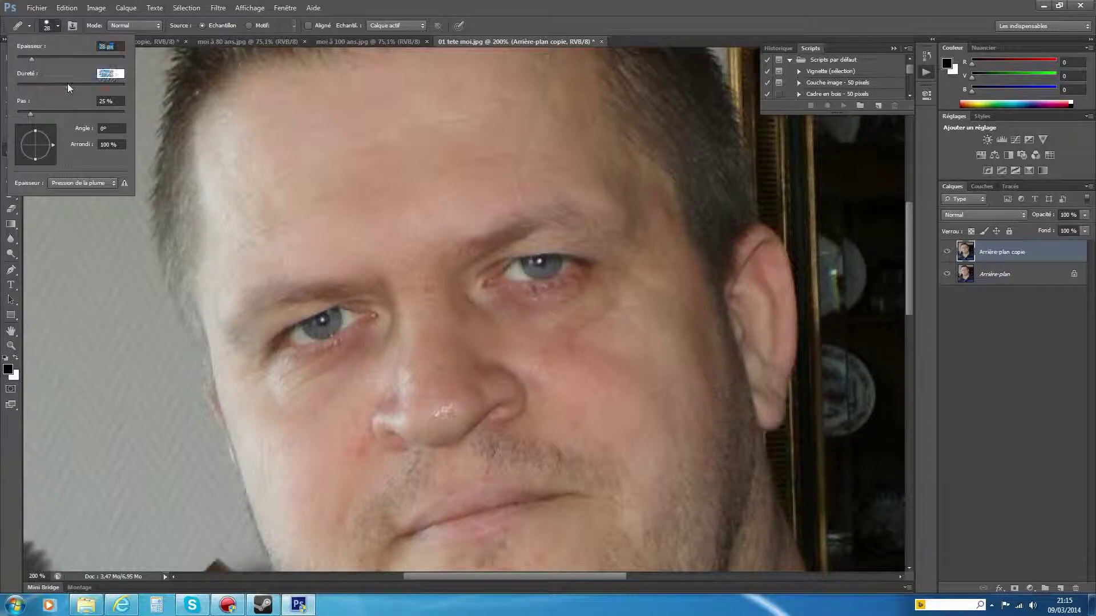
click(265, 228)
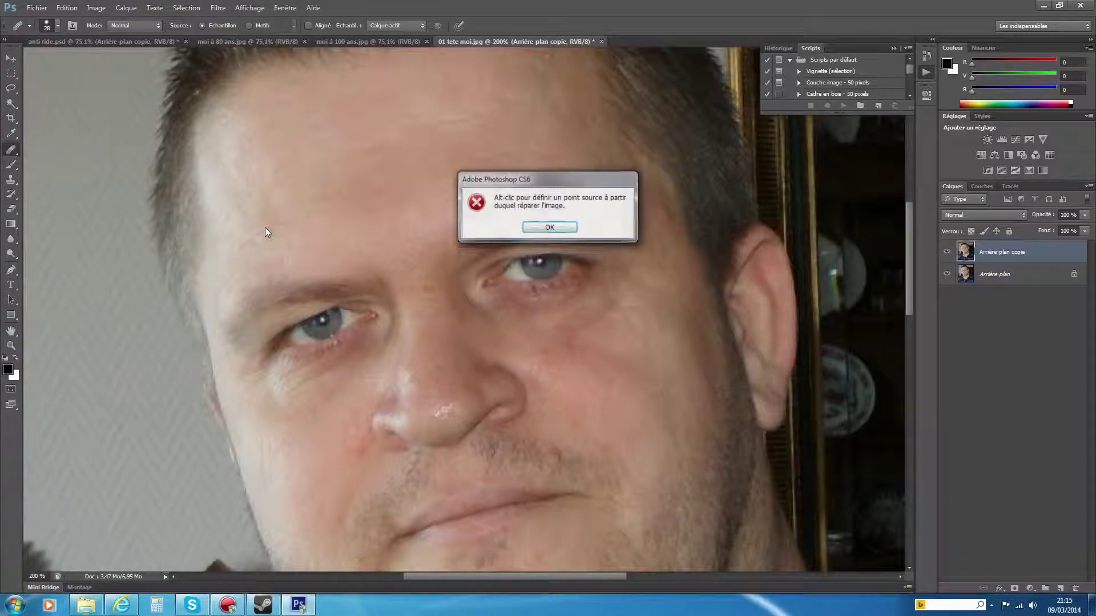
click(542, 226)
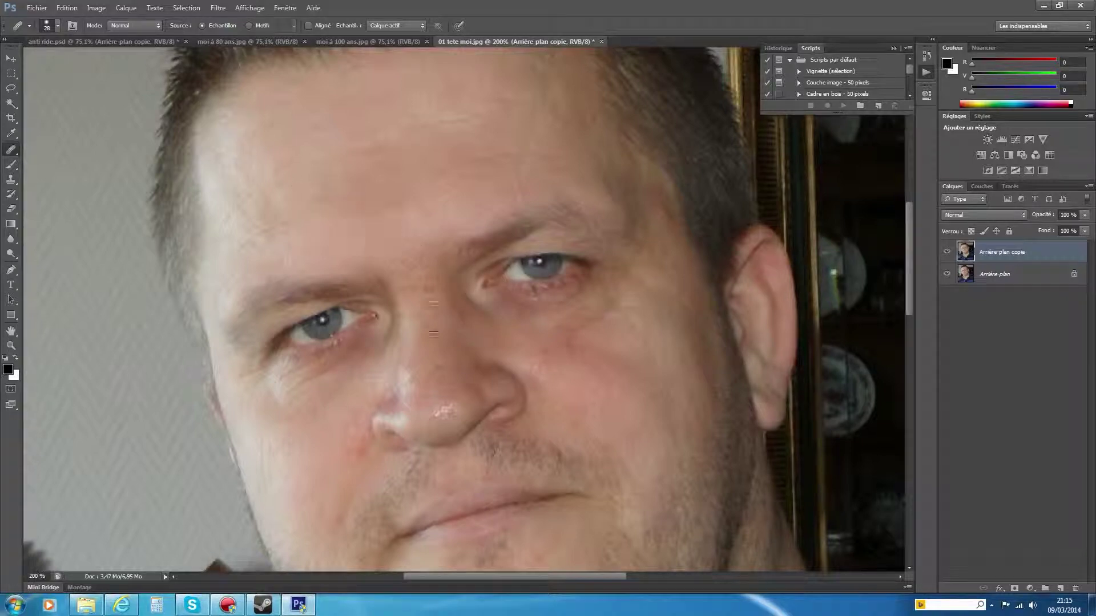
Sample clean cheek skin and heal the lines under the right eye and on the cheek
drag(587, 362, 573, 362)
alt+click(575, 362)
click(571, 335)
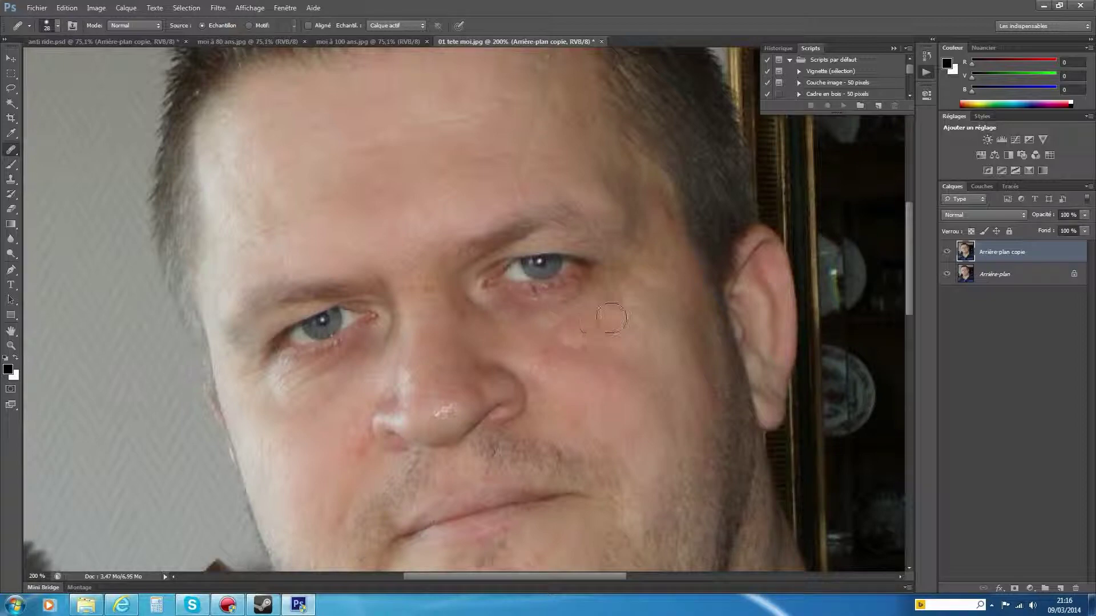
alt+click(592, 369)
drag(549, 342, 578, 308)
drag(582, 350, 586, 368)
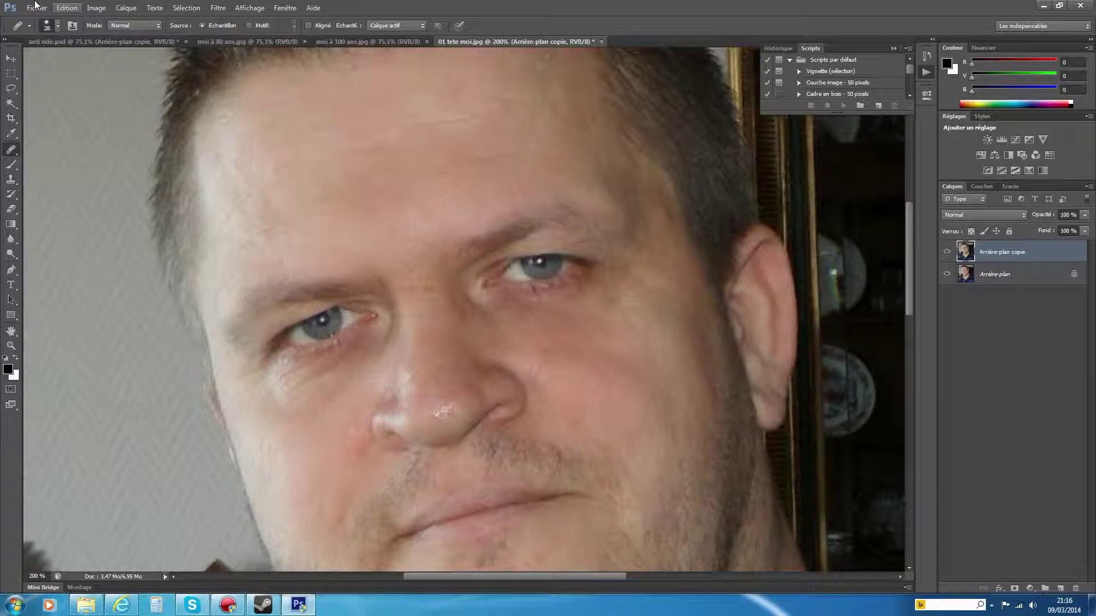
Patch the top-forehead wrinkle with skin from just above, deselect, and start outlining a brow wrinkle
right_click(10, 151)
click(65, 172)
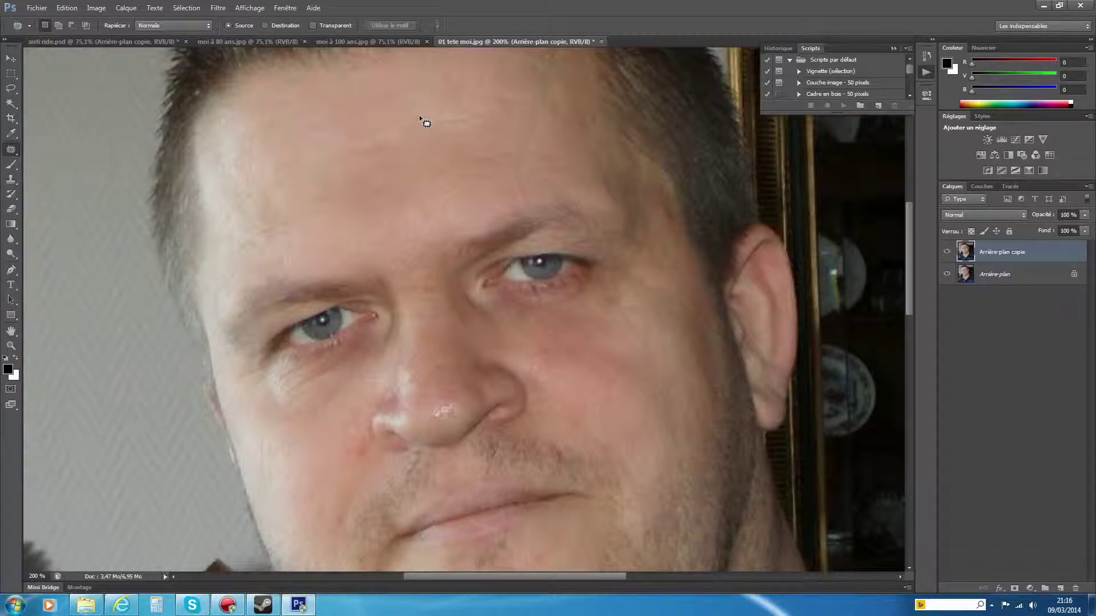
drag(467, 112, 487, 111)
drag(420, 124, 412, 122)
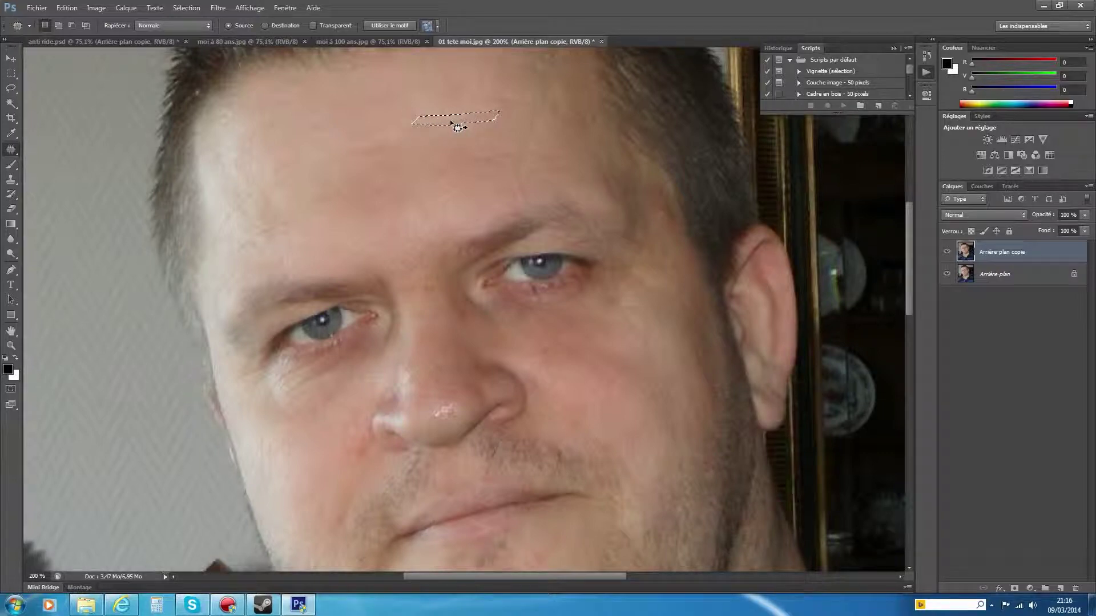
drag(450, 121, 449, 108)
drag(449, 109, 449, 107)
key(ctrl+d)
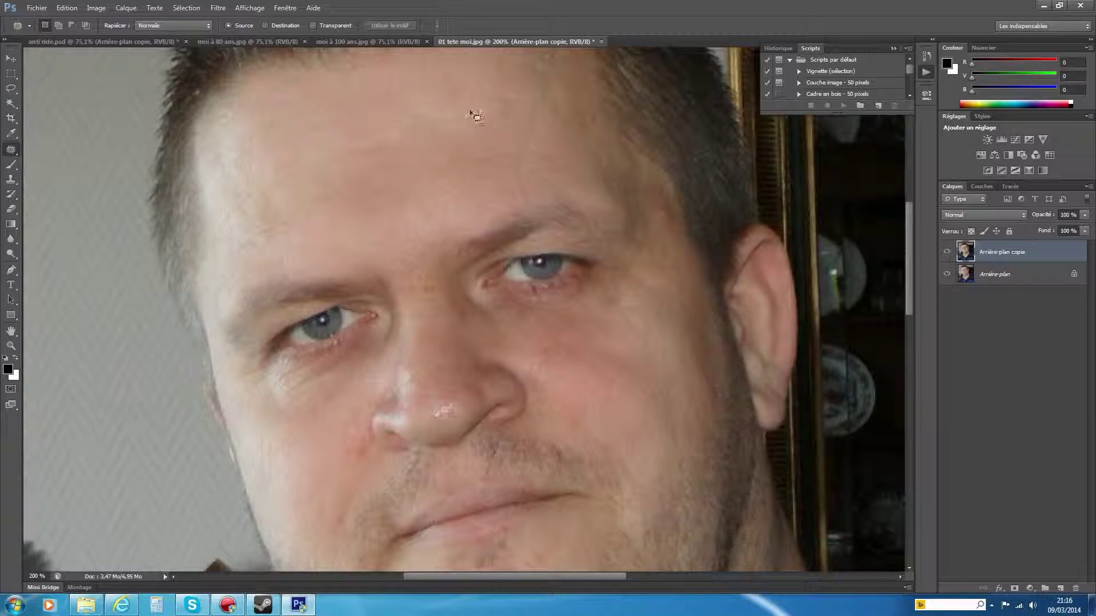
drag(548, 182, 537, 233)
click(11, 346)
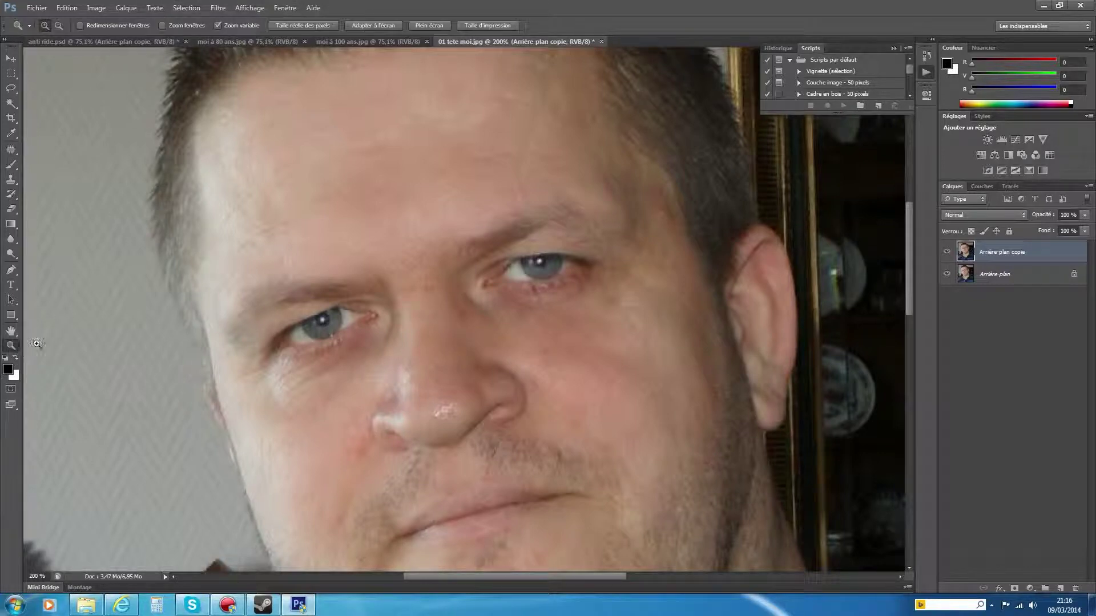
Fit the whole photo to the screen (Taille écran) and switch to anti ride.psd
right_click(323, 301)
click(365, 311)
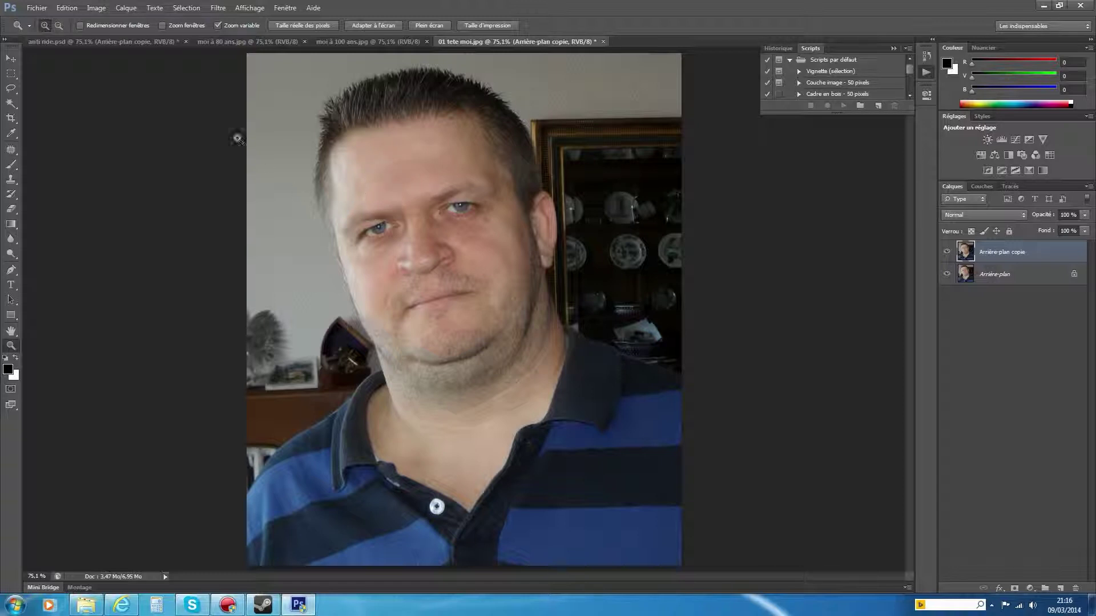
click(85, 42)
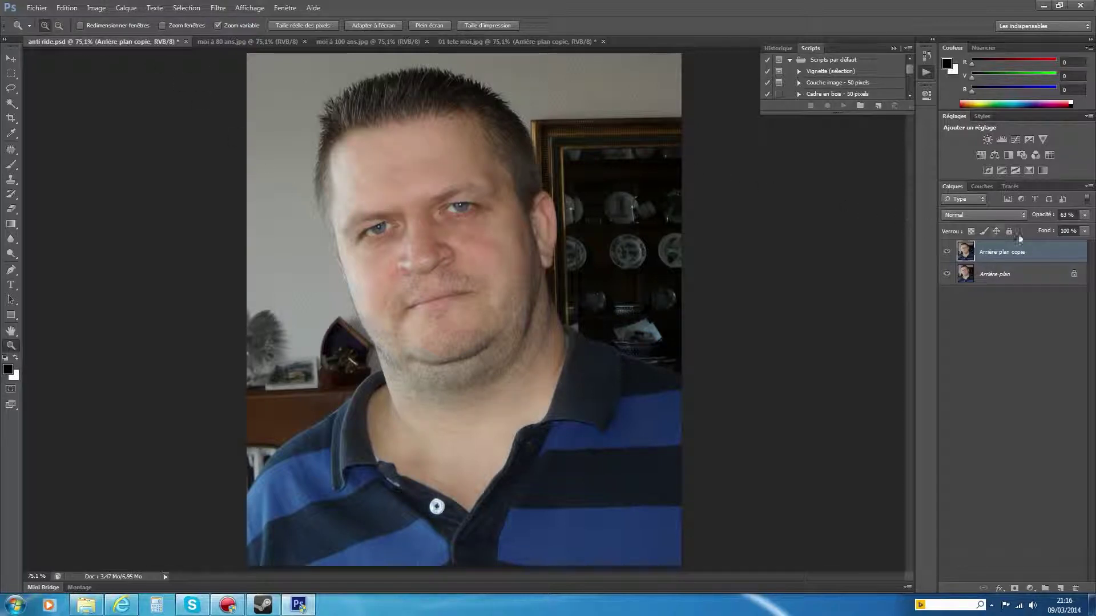
Toggle Arrière-plan copie off and on twice to compare retouched and original faces
click(948, 252)
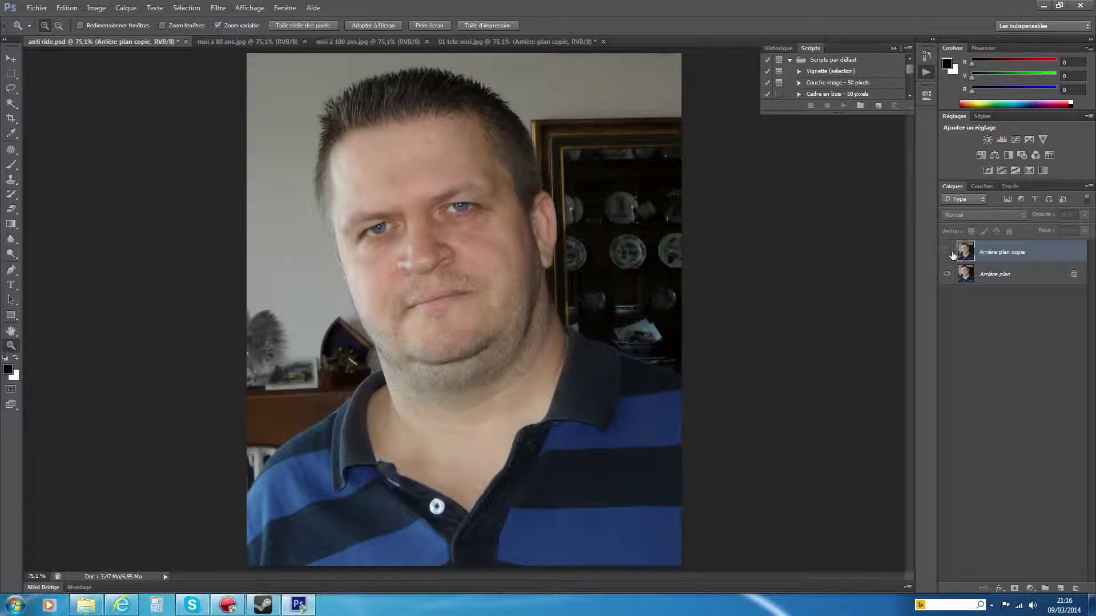
click(948, 252)
click(948, 251)
click(947, 252)
click(1084, 215)
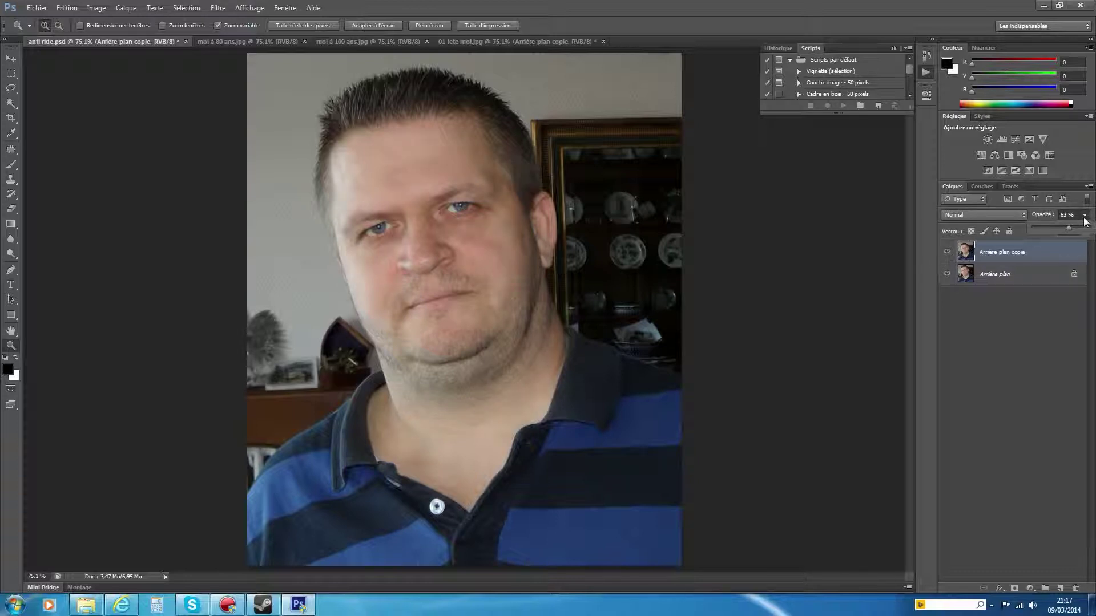
Leave Arrière-plan copie at 100% opacity after trying 88%, then hide it to show the original
drag(1071, 228, 1090, 227)
drag(1090, 228, 1084, 227)
drag(1078, 230, 1091, 228)
click(947, 252)
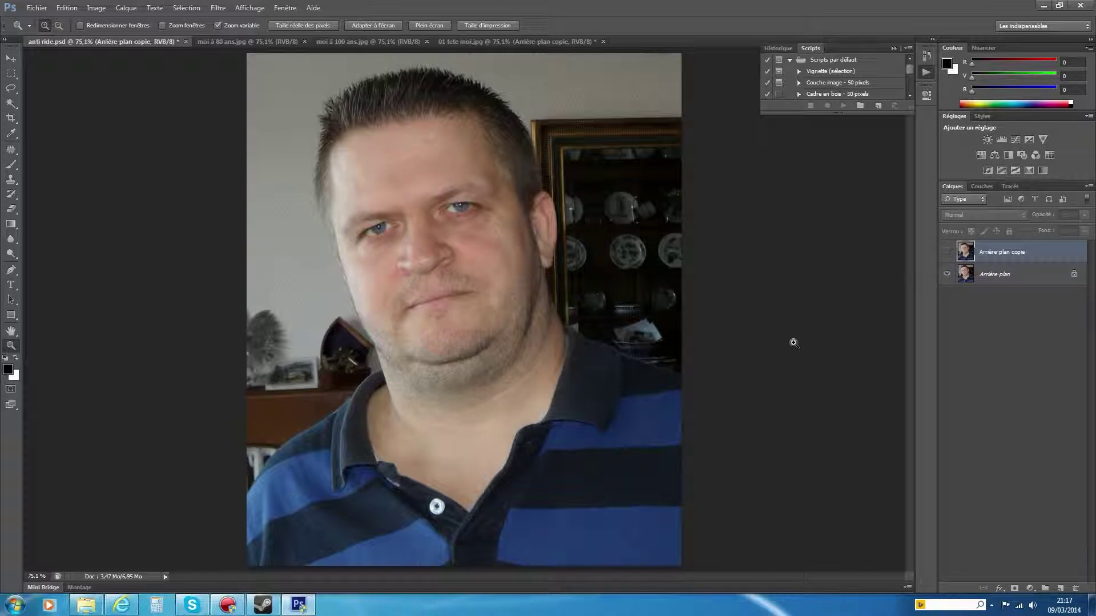
click(947, 251)
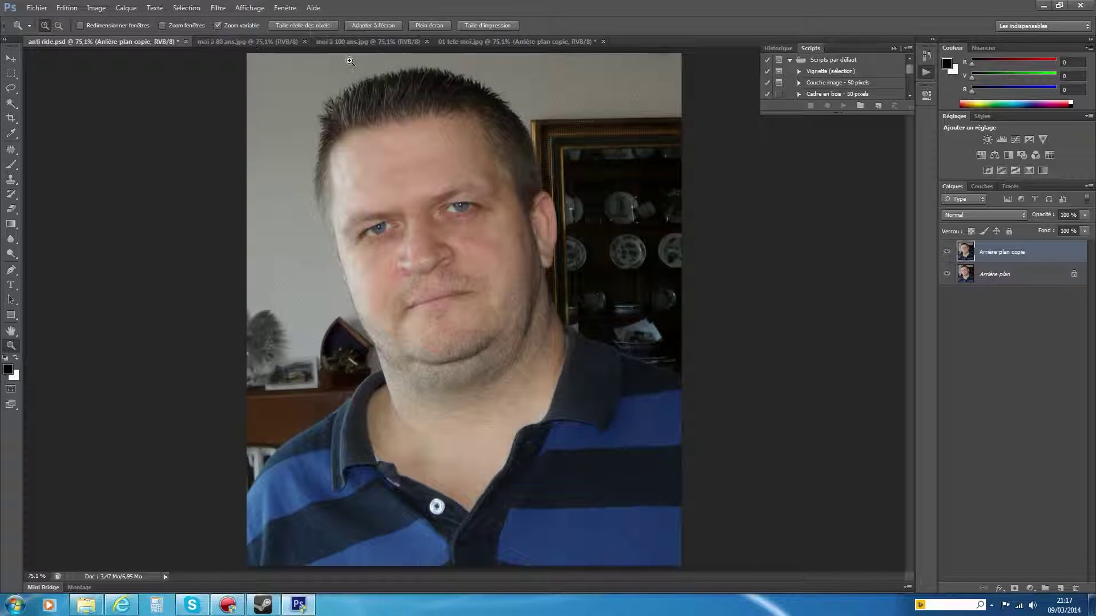
click(952, 252)
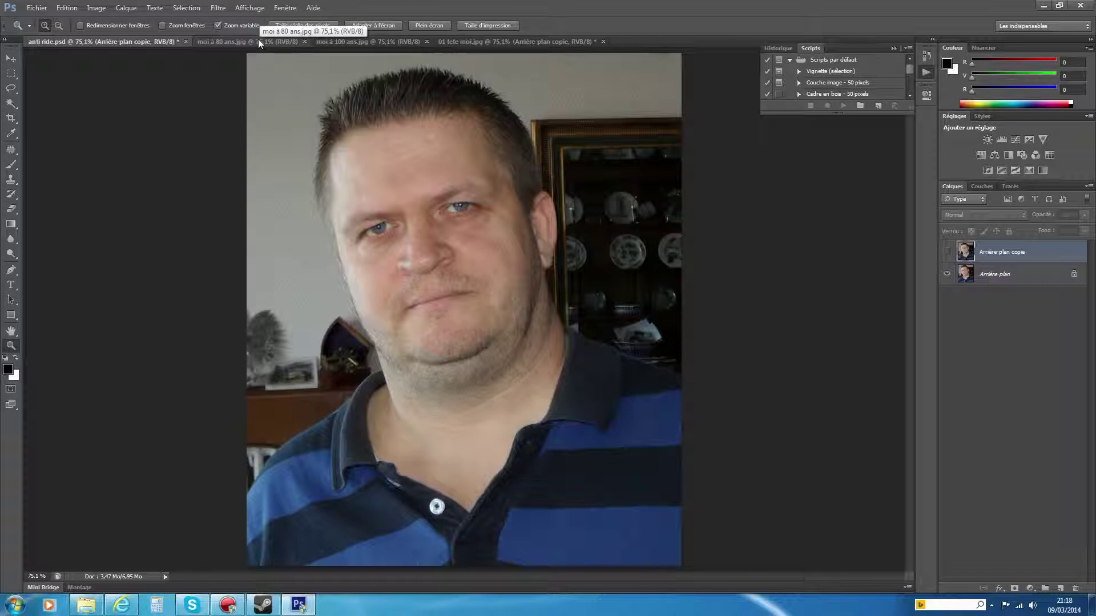
Review the 80- and 100-year faces, then return to anti ride.psd and show Arrière-plan copie
click(258, 39)
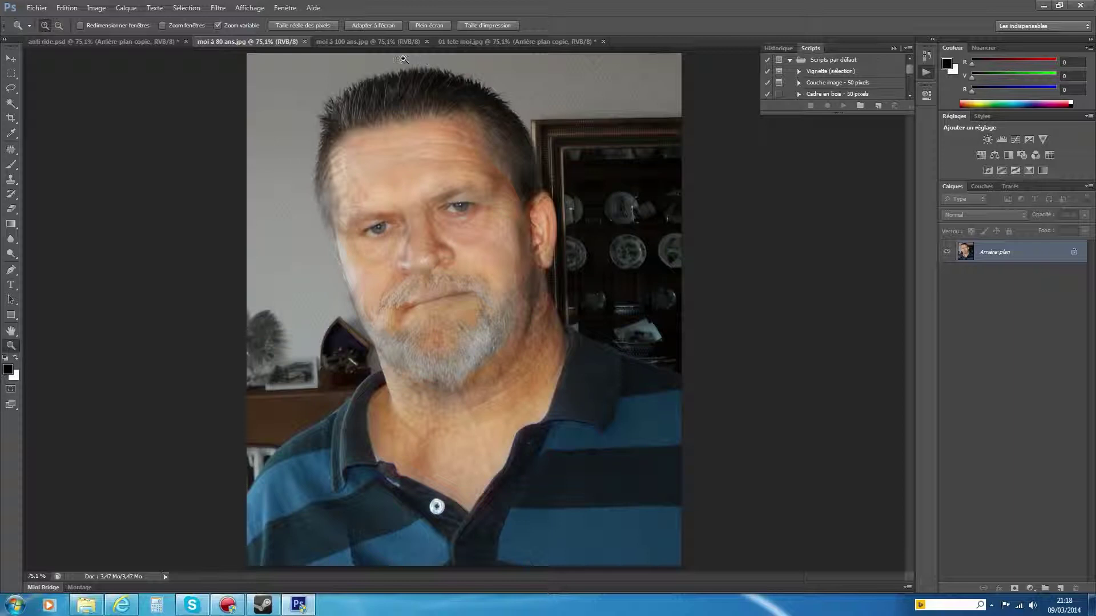
click(357, 42)
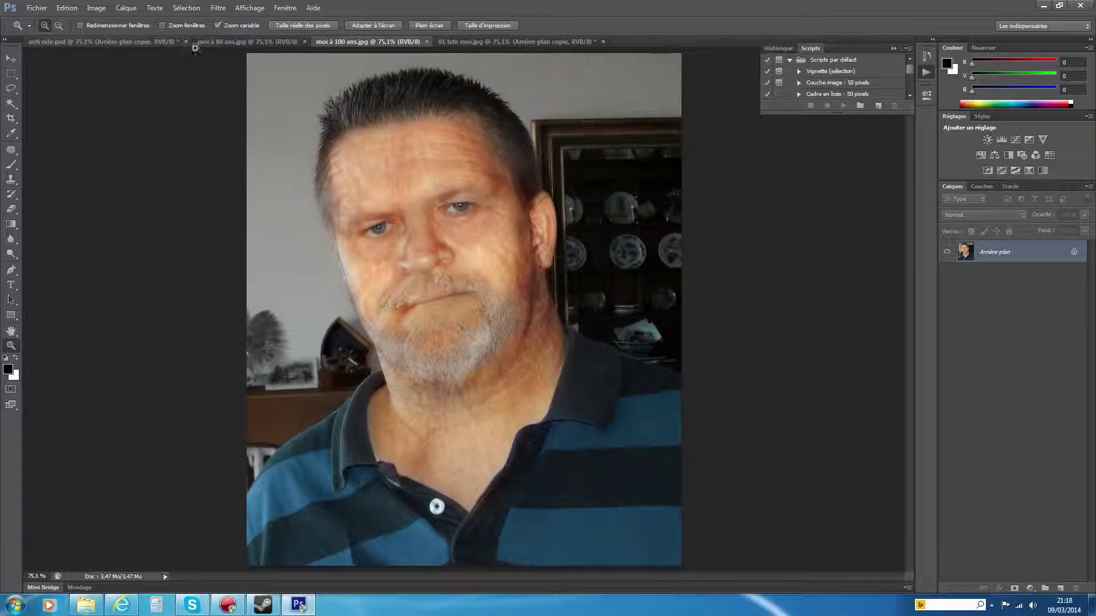
click(270, 44)
click(147, 42)
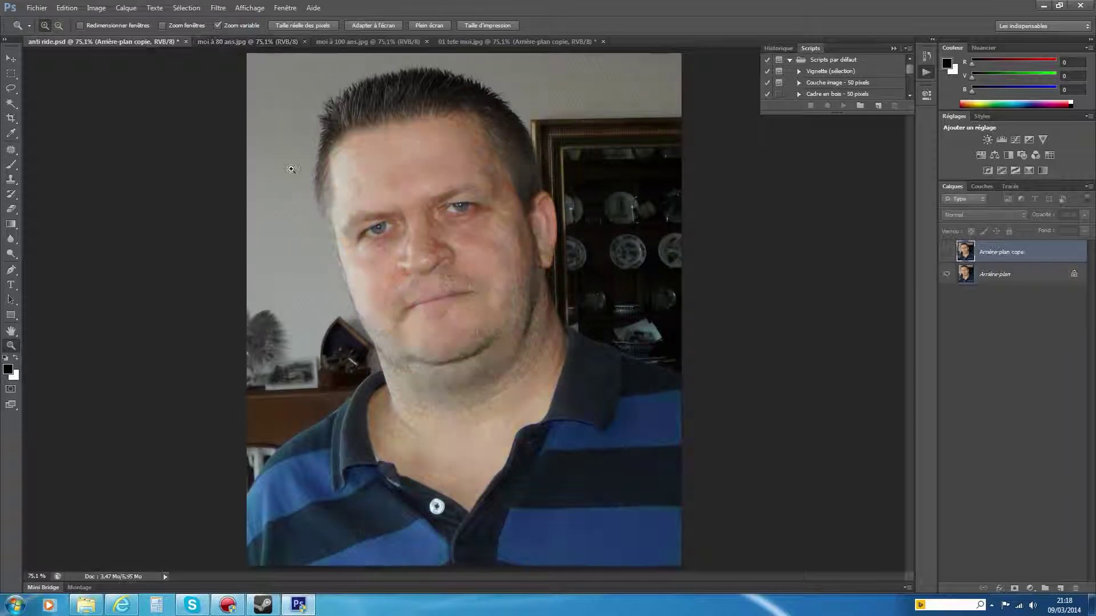
click(945, 253)
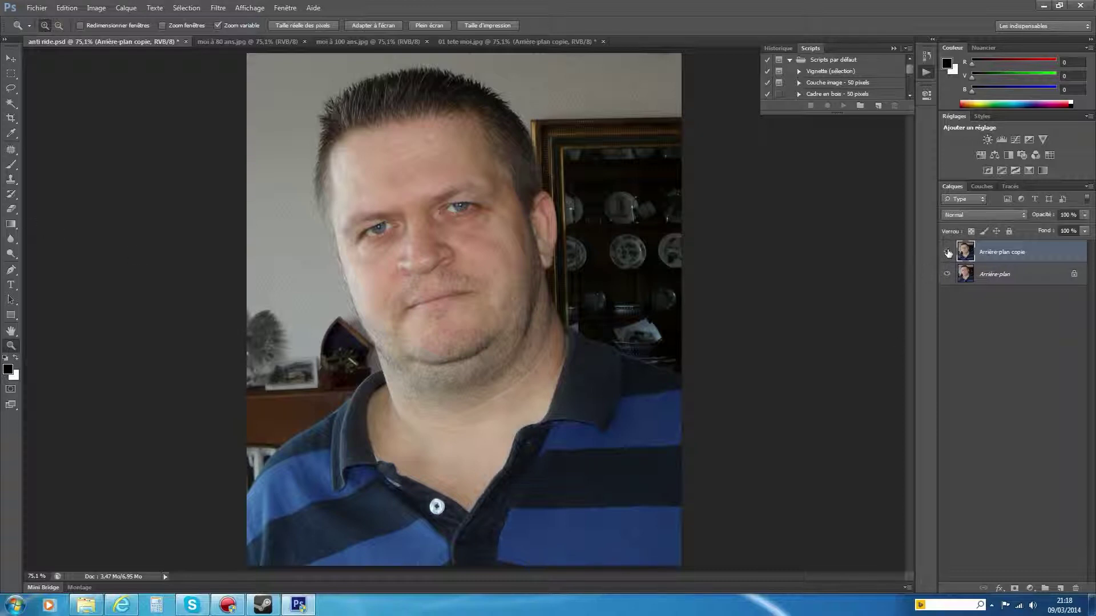